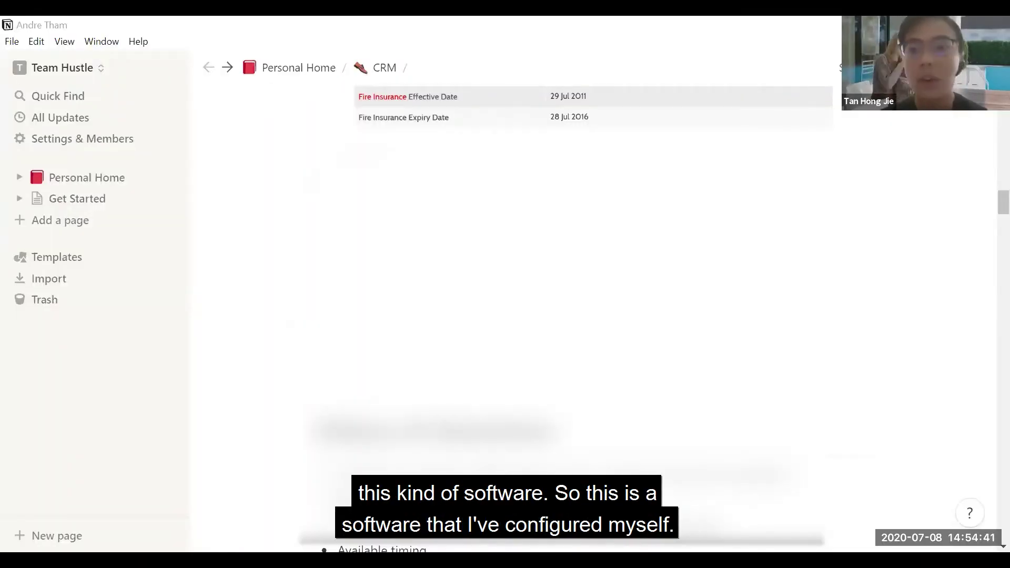
scroll(731, 218, down, 5)
scroll(621, 270, up, 5)
scroll(621, 269, up, 10)
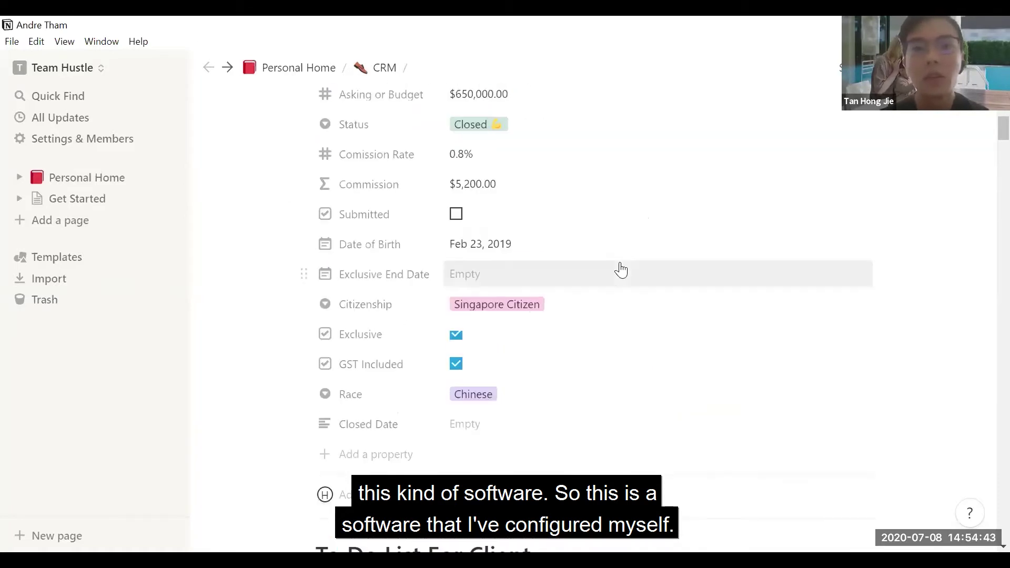
scroll(622, 270, up, 1)
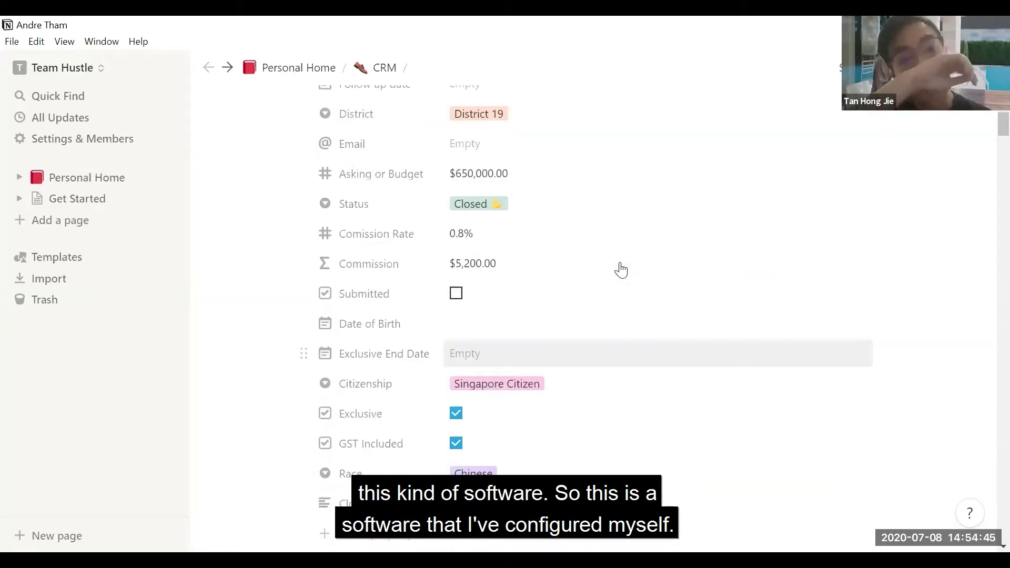
scroll(621, 271, up, 4)
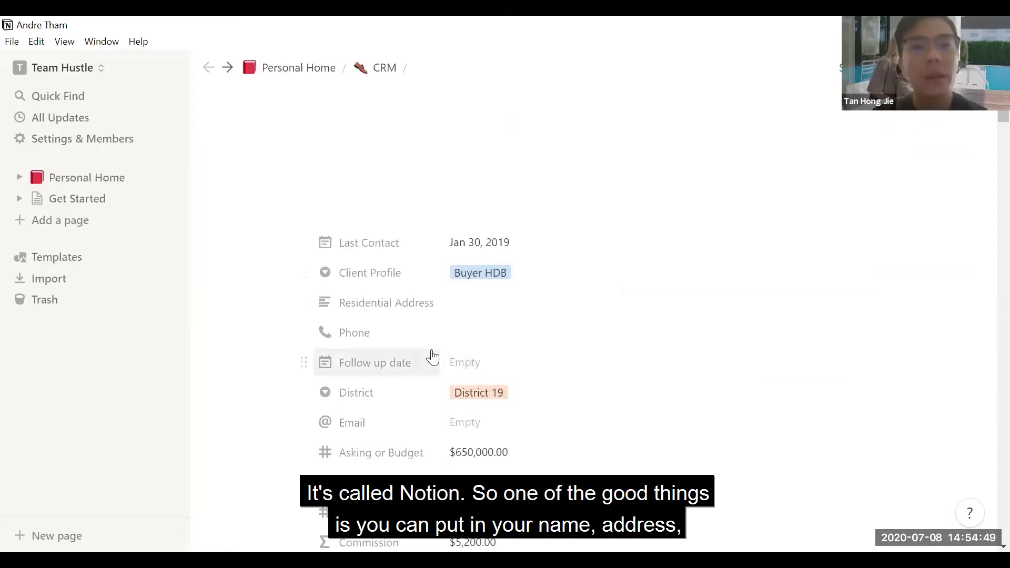
scroll(429, 356, down, 3)
scroll(487, 210, down, 3)
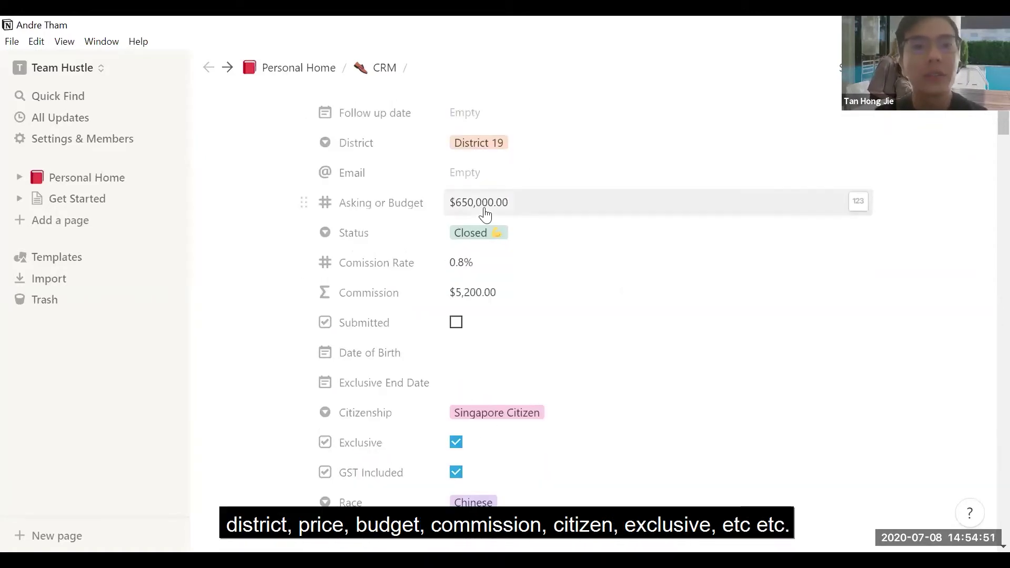
scroll(442, 357, down, 3)
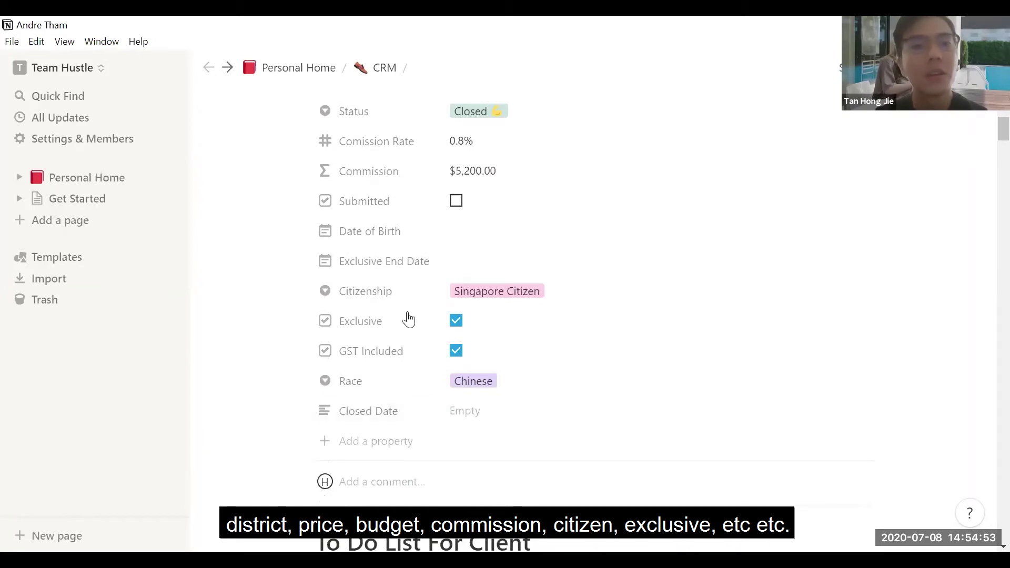
scroll(472, 392, down, 1)
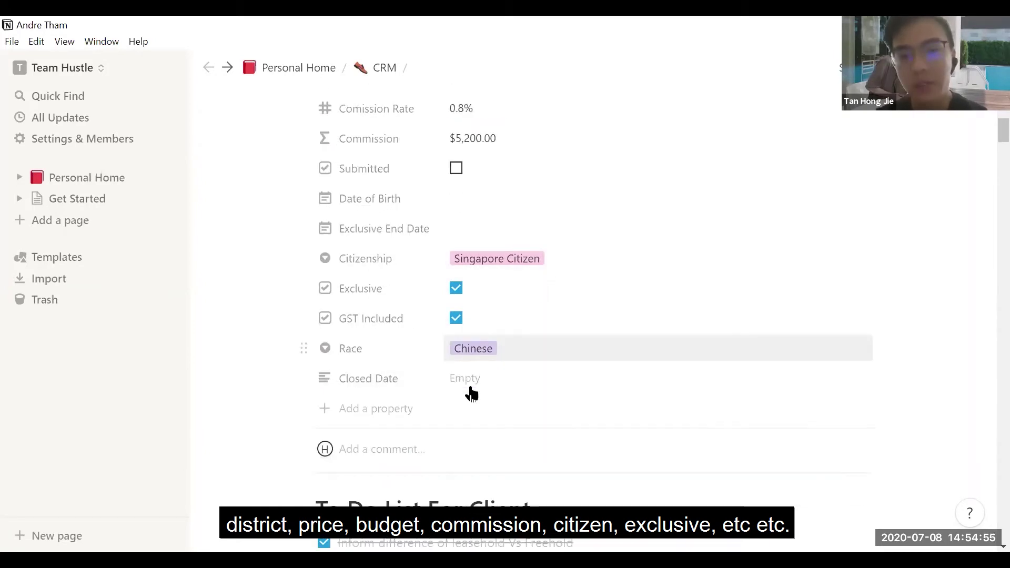
scroll(471, 391, down, 2)
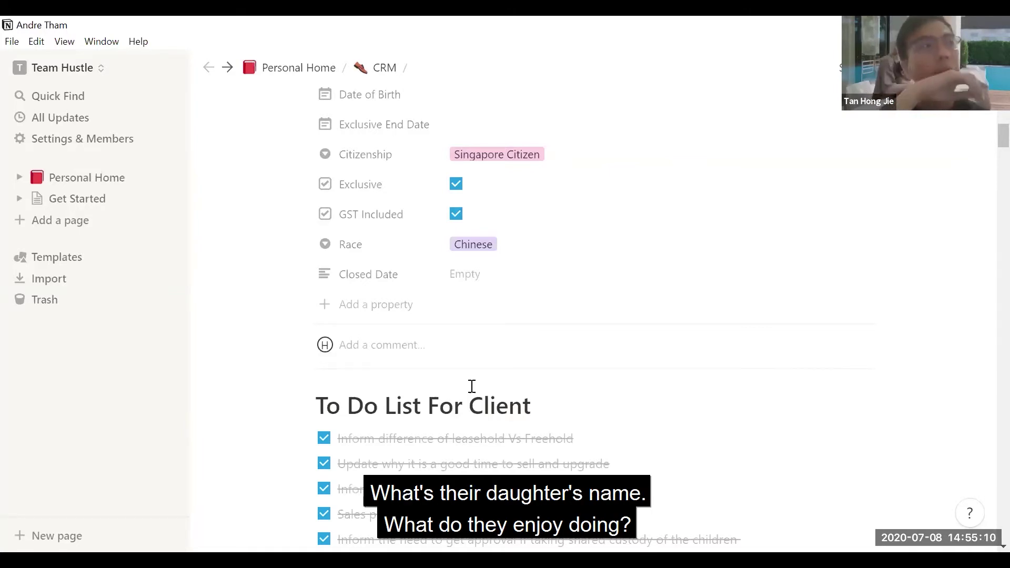
scroll(471, 386, down, 3)
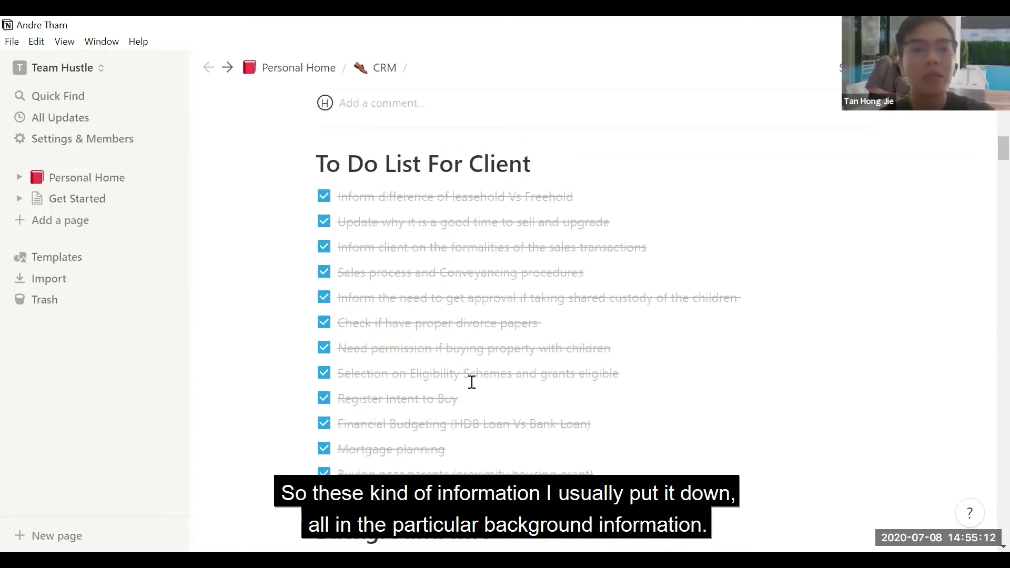
scroll(471, 386, down, 3)
scroll(471, 383, down, 2)
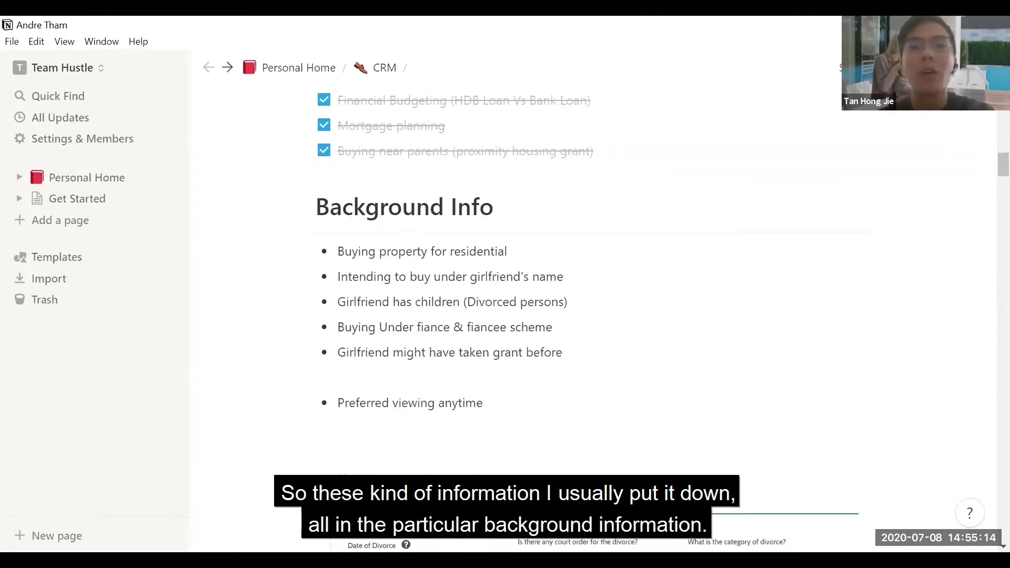
scroll(472, 382, down, 1)
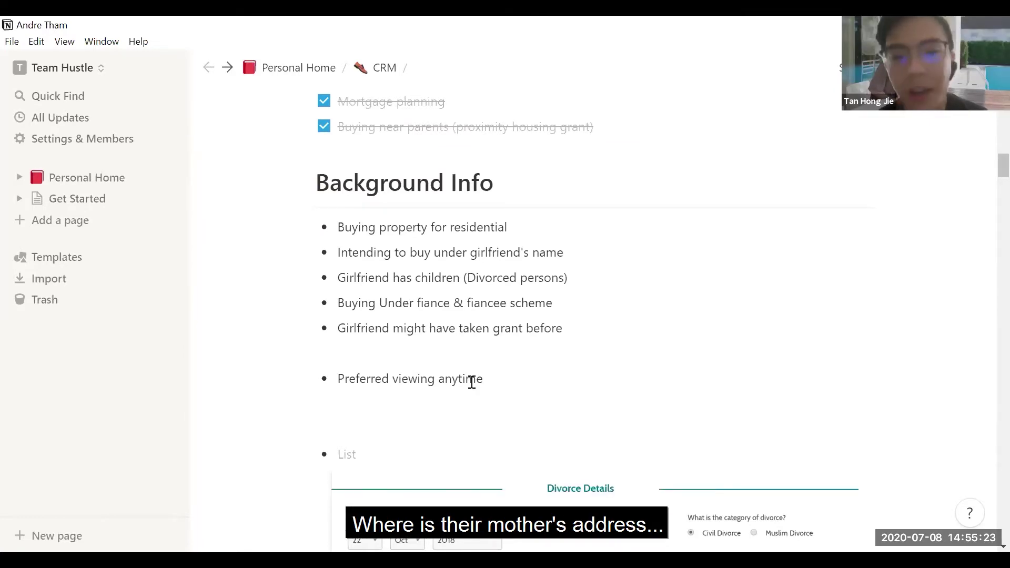
scroll(472, 382, down, 1)
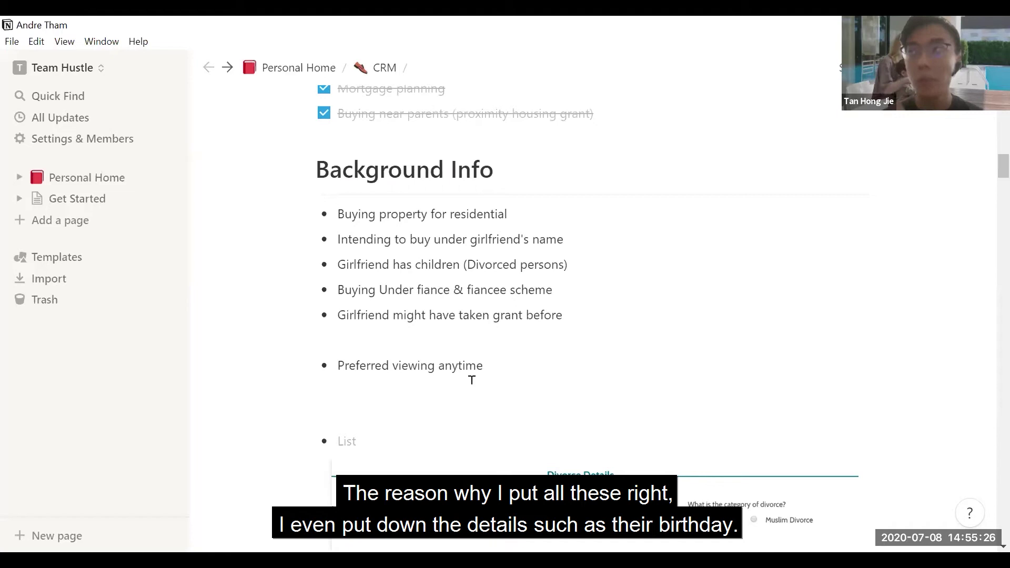